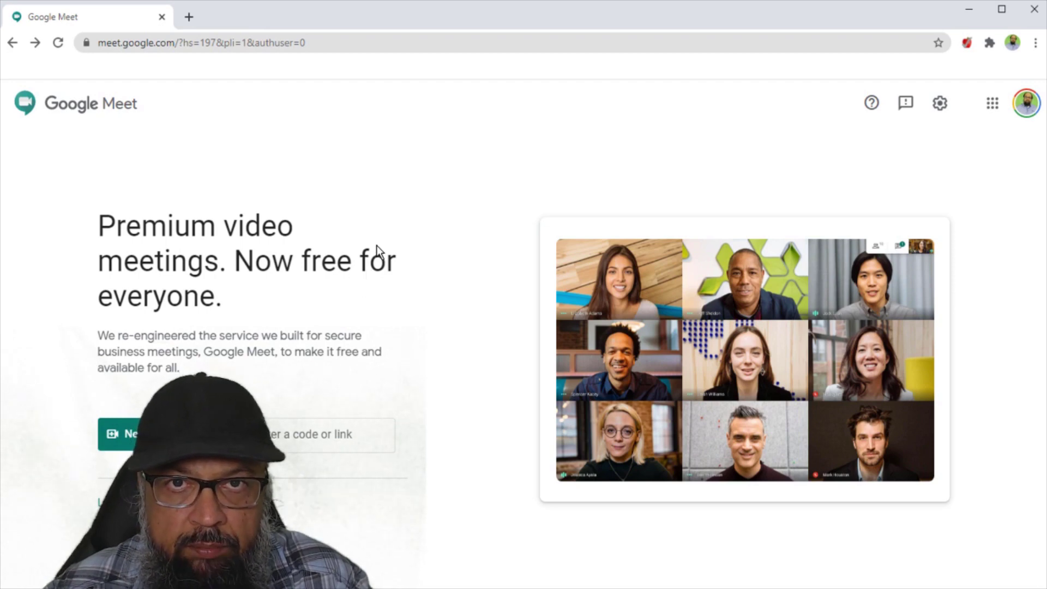
Search Google for 'webstore' in a new Chrome tab
{"action": "left_click", "coordinate": [189, 17]}
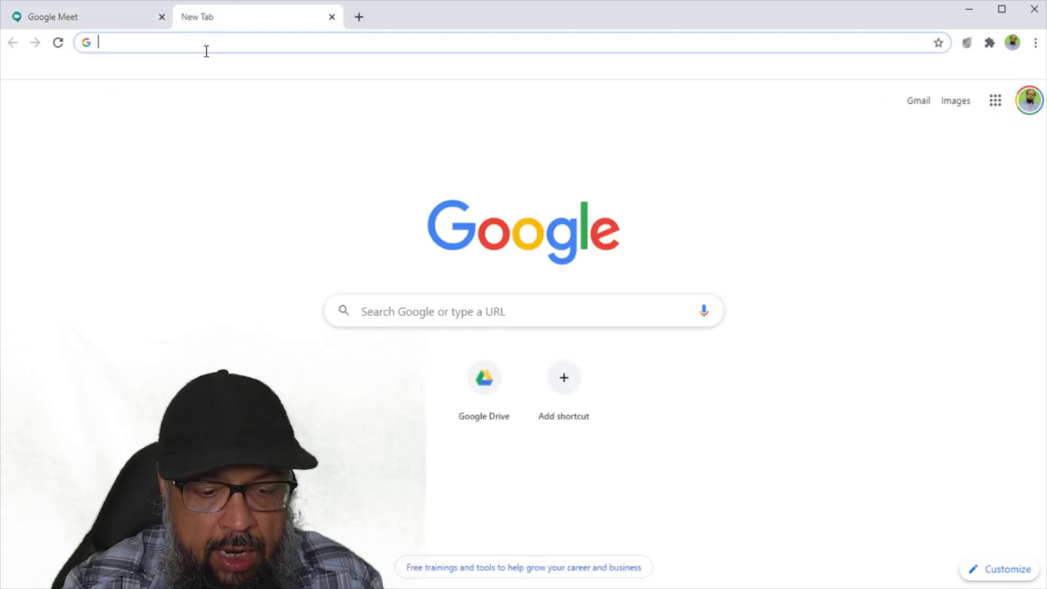
{"action": "type", "text": "websto"}
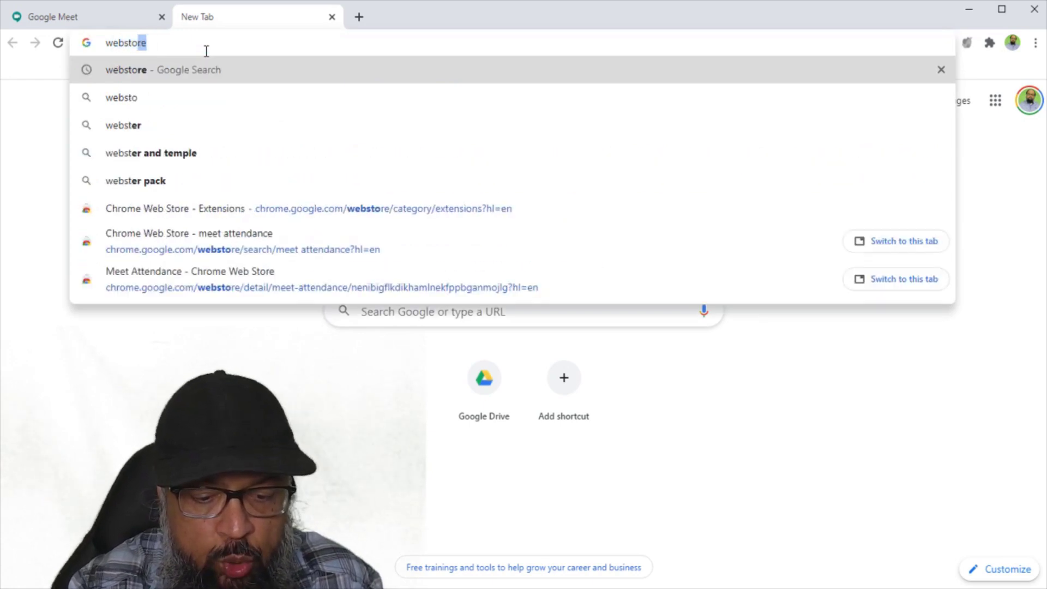
{"action": "key", "text": "Return"}
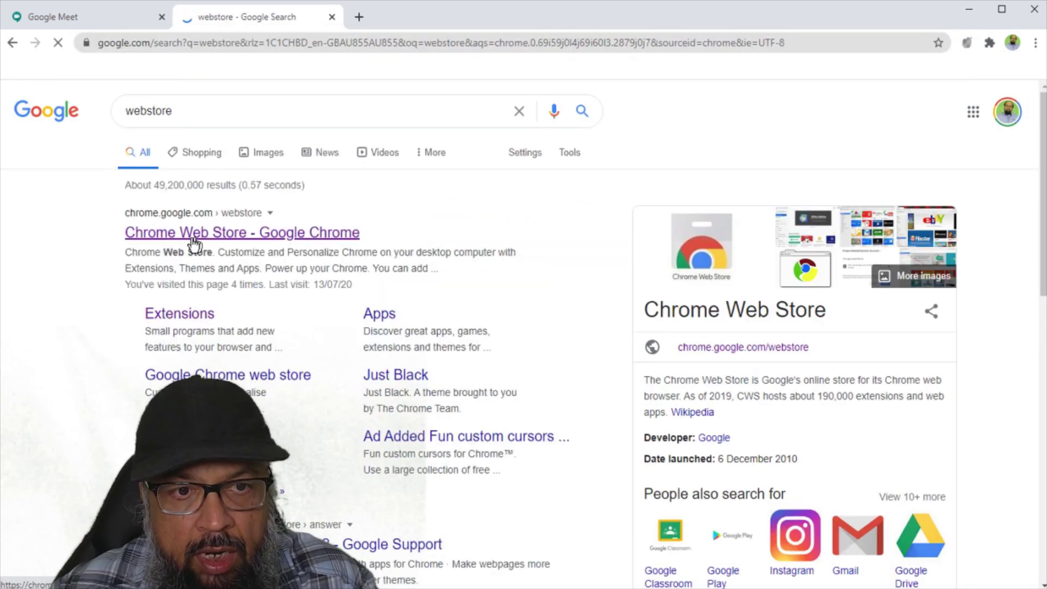
Search the Chrome Web Store for 'meet attendance', confirm it's added, then close the store
{"action": "left_click", "coordinate": [187, 237]}
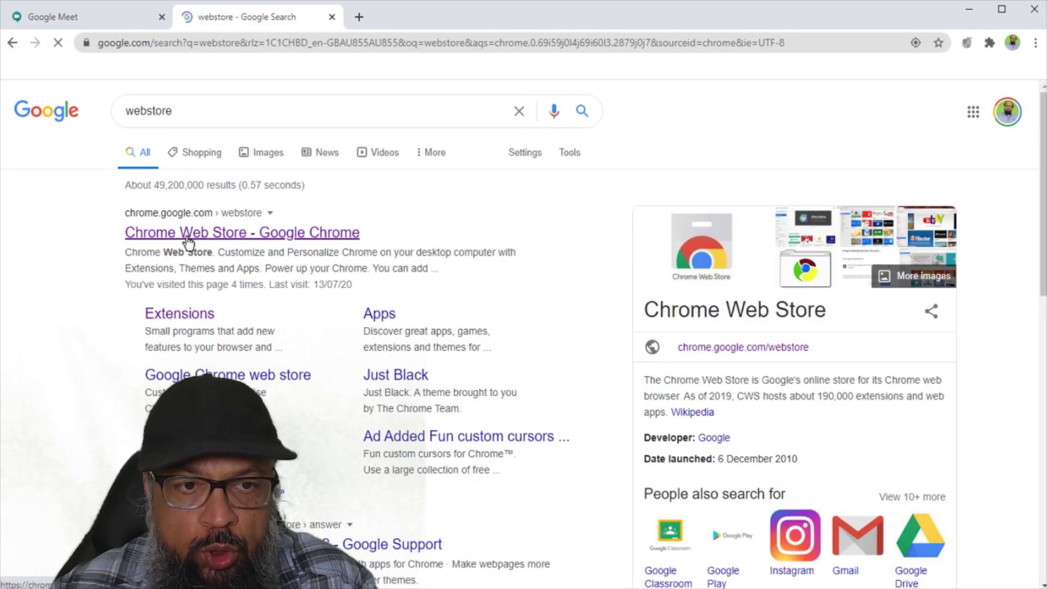
{"action": "type", "text": "me"}
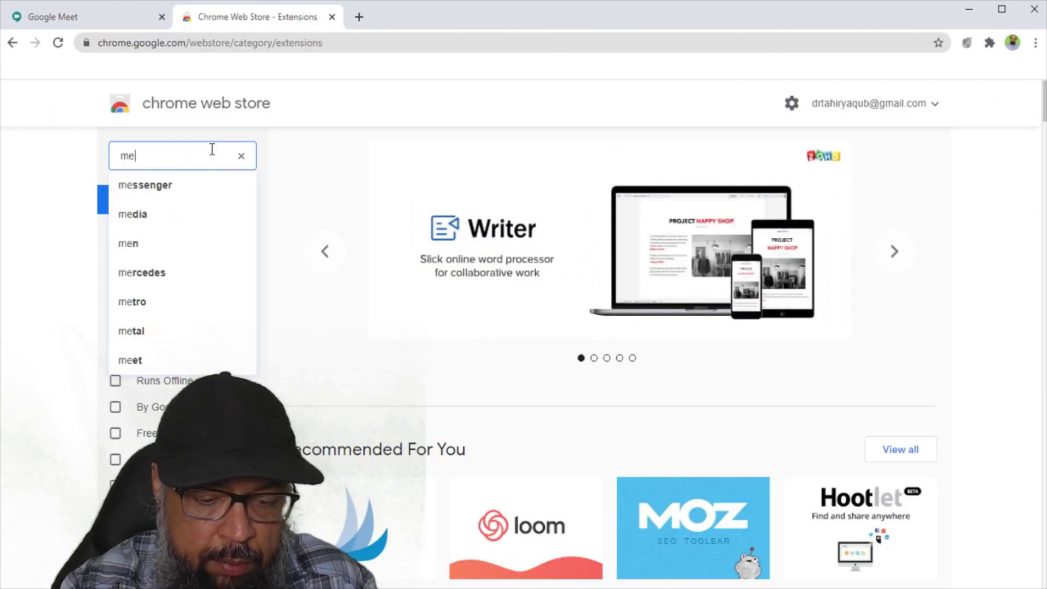
{"action": "type", "text": "et attendance"}
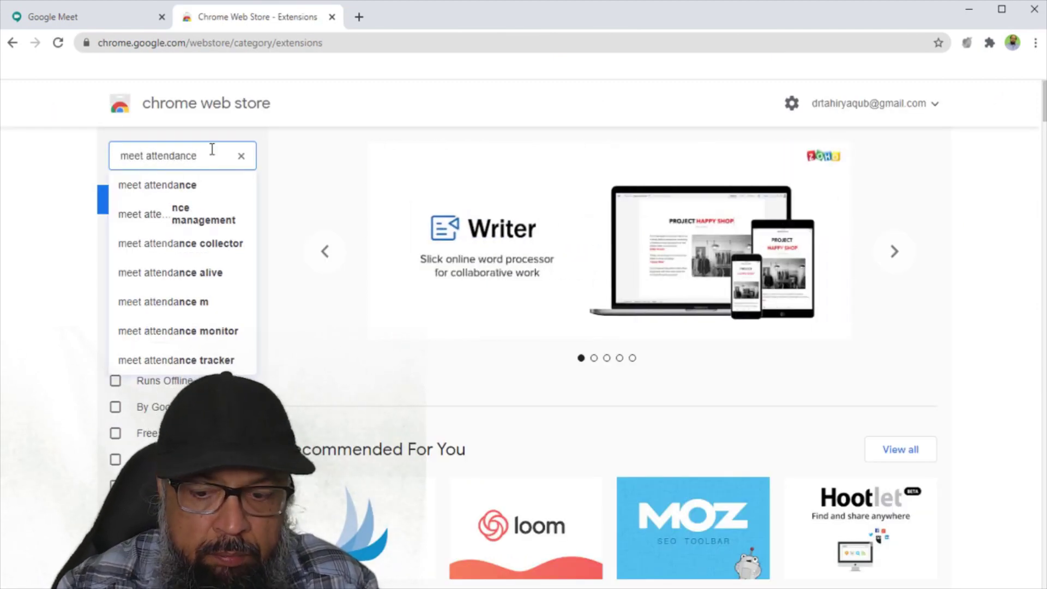
{"action": "key", "text": "Return"}
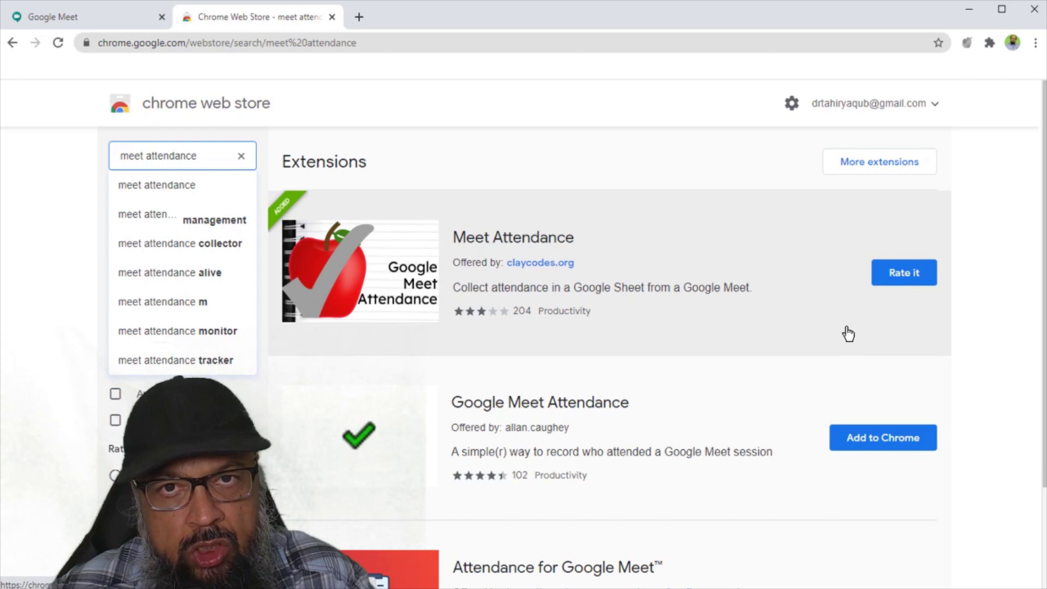
{"action": "key", "text": "ctrl+w"}
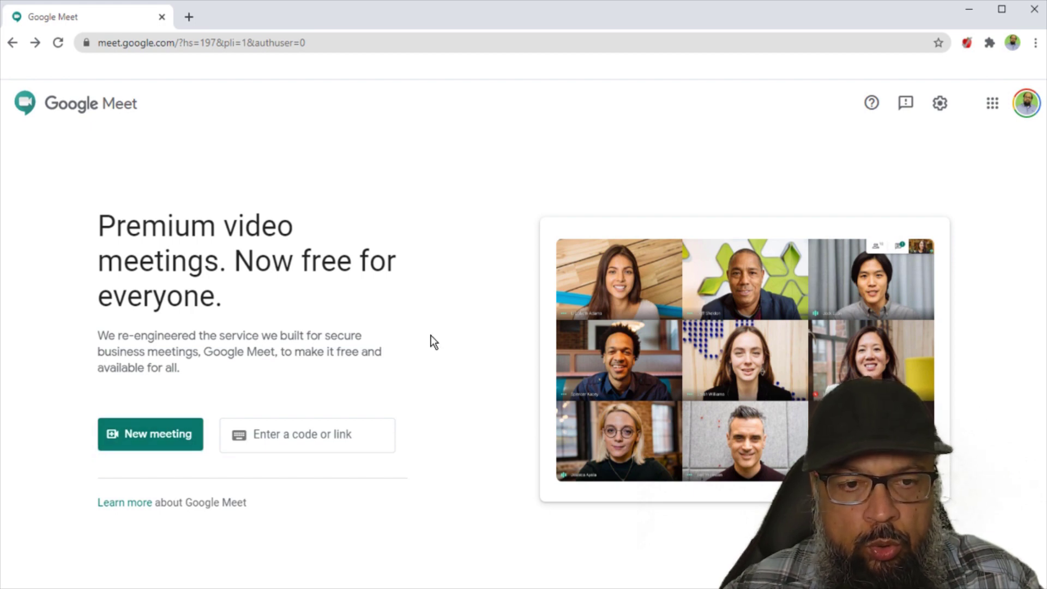
Start an instant meeting and invite the student's account to join the call
{"action": "left_click", "coordinate": [169, 448]}
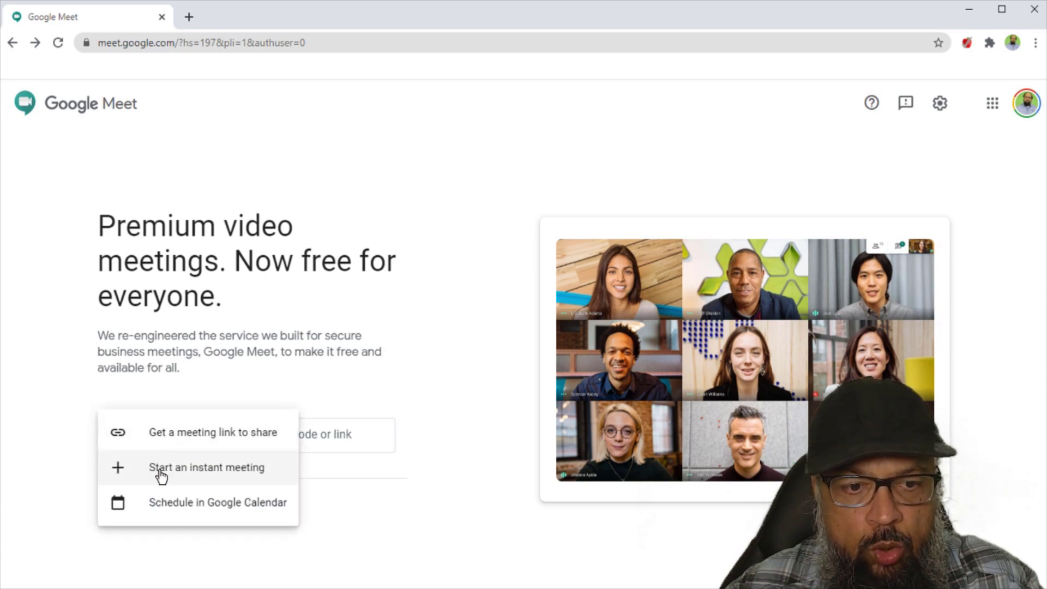
{"action": "left_click", "coordinate": [160, 476]}
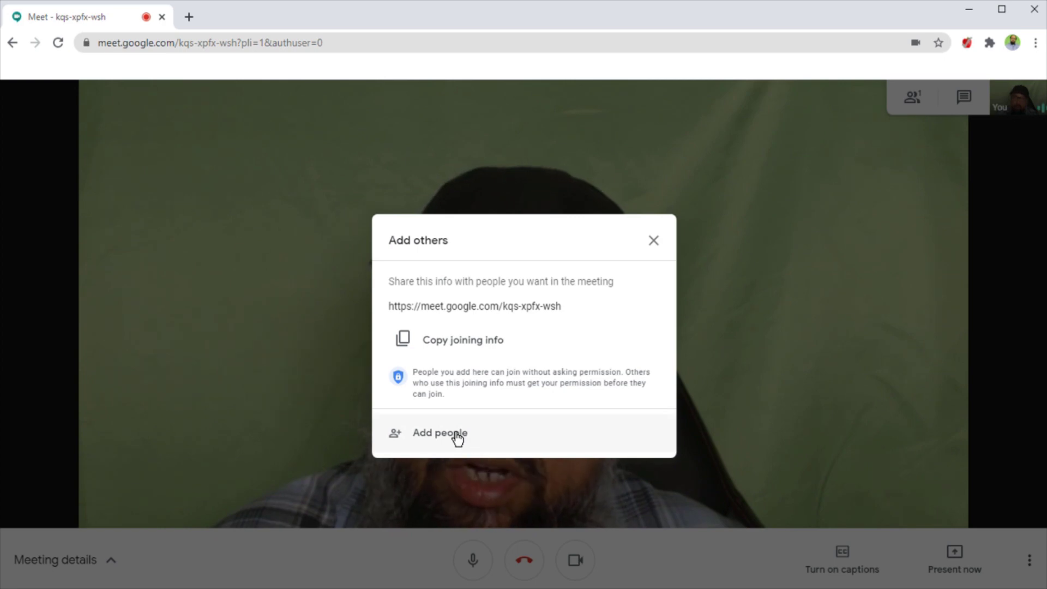
{"action": "left_click", "coordinate": [457, 433]}
{"action": "type", "text": "digitideahelp"}
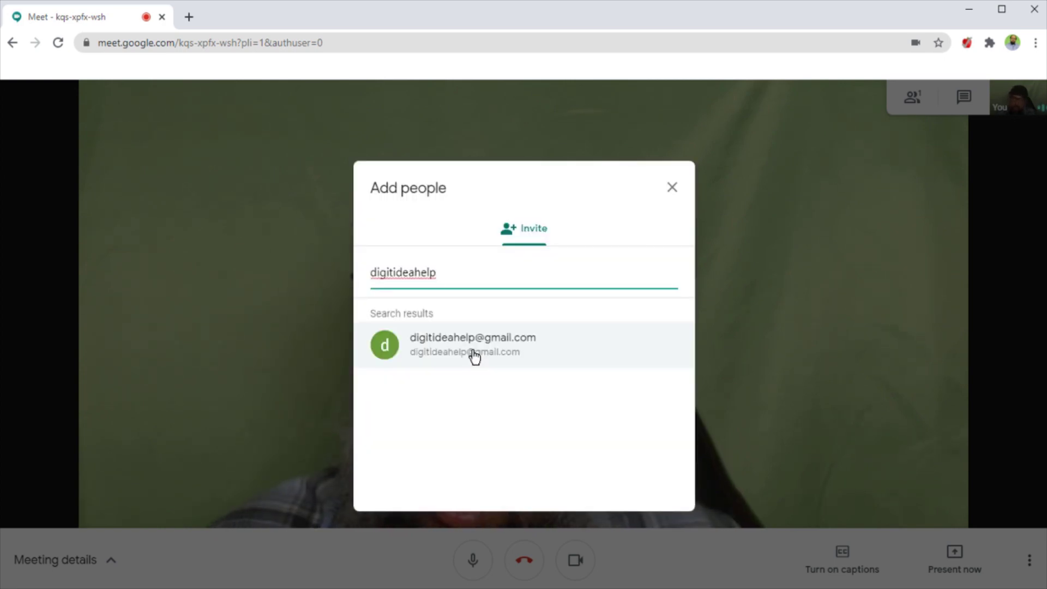
{"action": "left_click", "coordinate": [474, 357]}
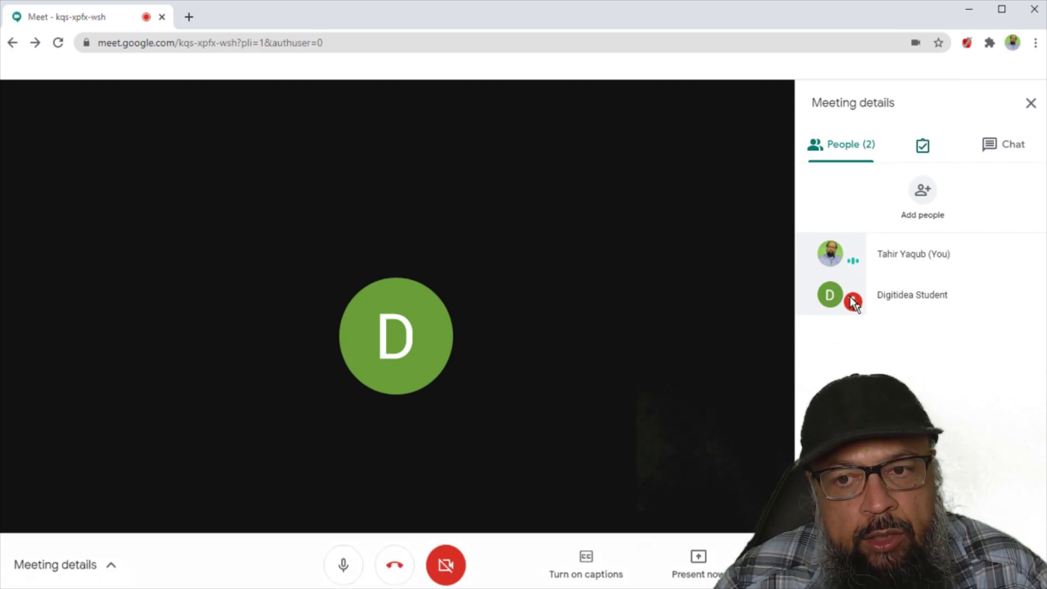
Reveal the Meet Attendance toolbar above the participants list in the People panel
{"action": "mouse_move", "coordinate": [850, 263]}
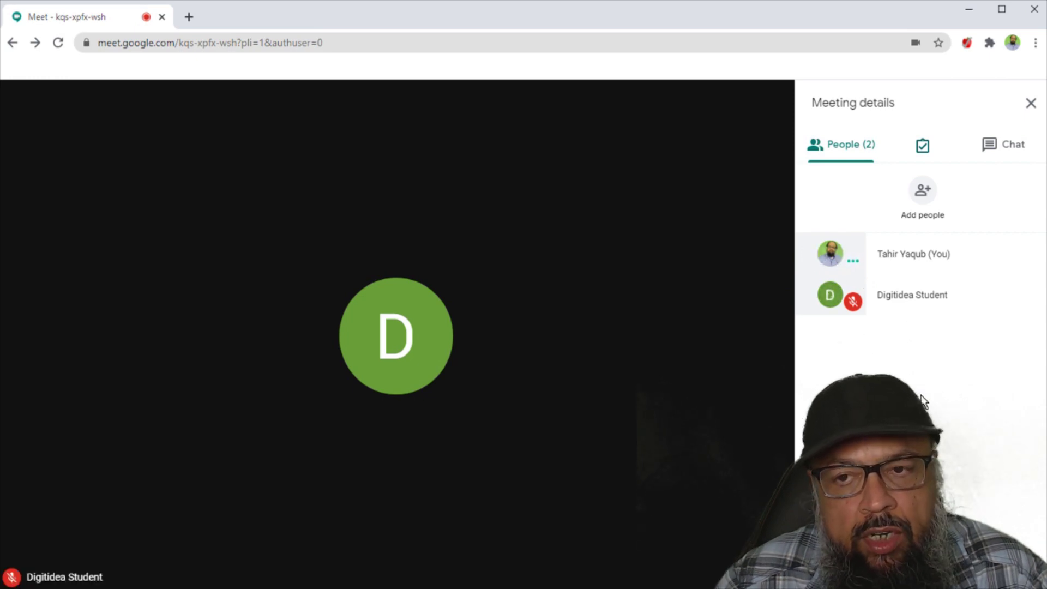
{"action": "mouse_move", "coordinate": [1018, 294]}
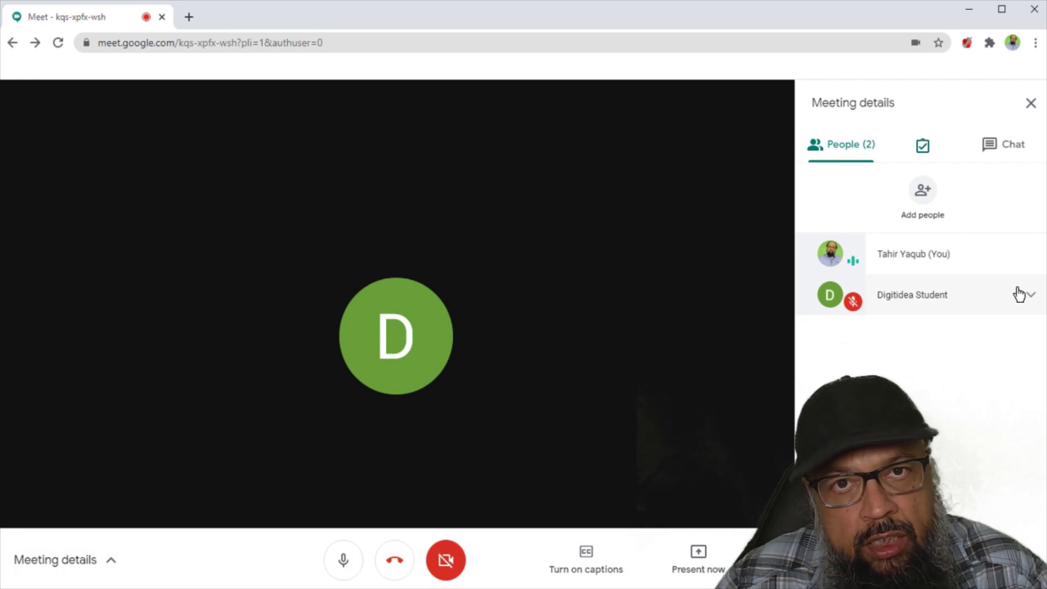
{"action": "mouse_move", "coordinate": [958, 145]}
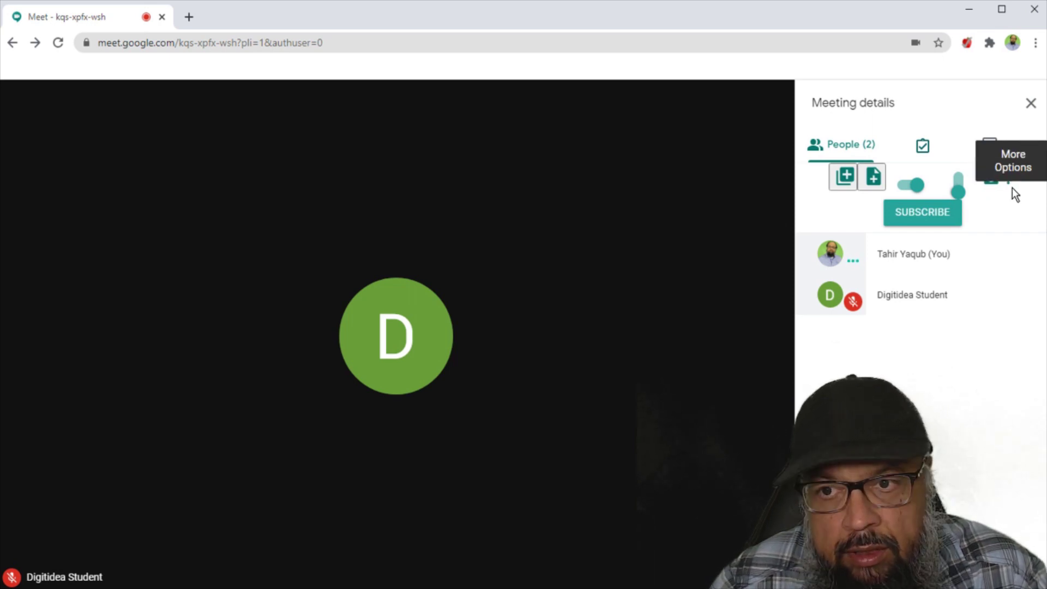
Show the extension's More Options with join/left time, duration and new-sheet toggles
{"action": "left_click", "coordinate": [1009, 182]}
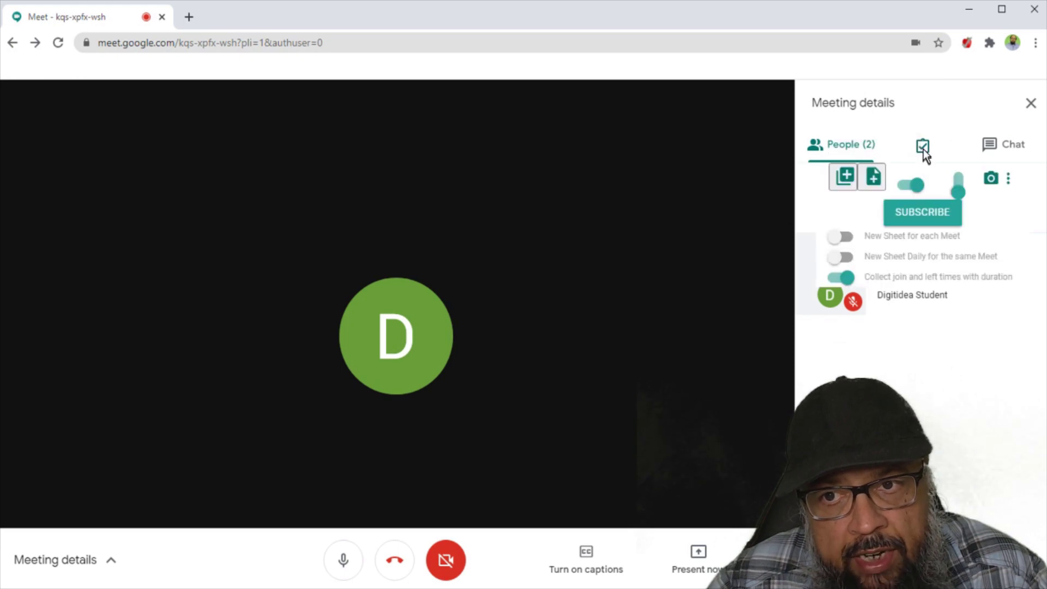
Create the Meet Attendance 09/10/2020 spreadsheet listing both participants' joined, left and duration times
{"action": "left_click", "coordinate": [923, 148]}
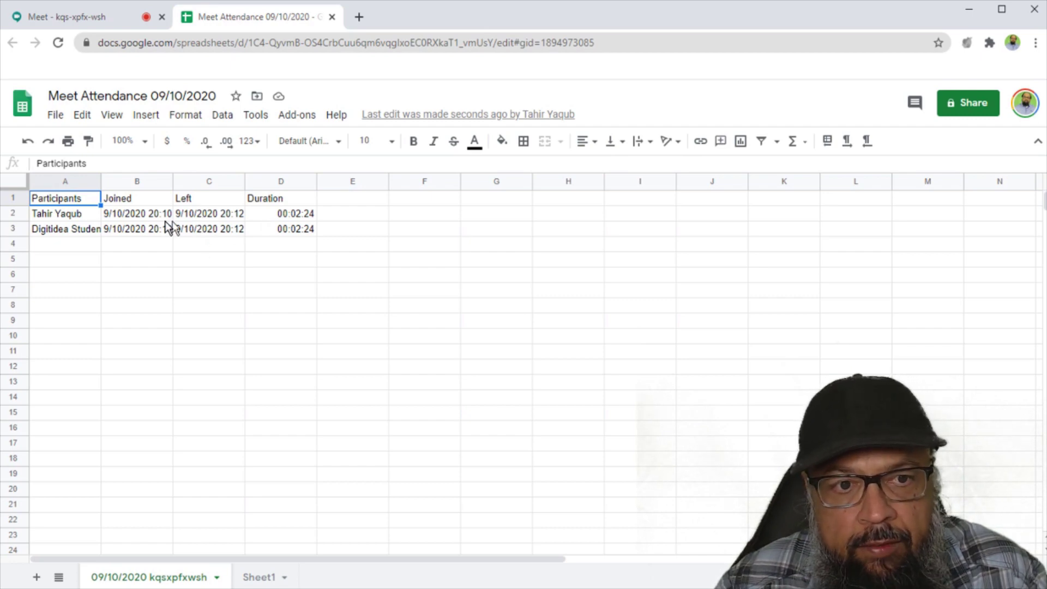
Go to sheets.google in a new tab to see Meet Attendance 09/10/2020 under Today
{"action": "left_click", "coordinate": [359, 16]}
{"action": "type", "text": "s"}
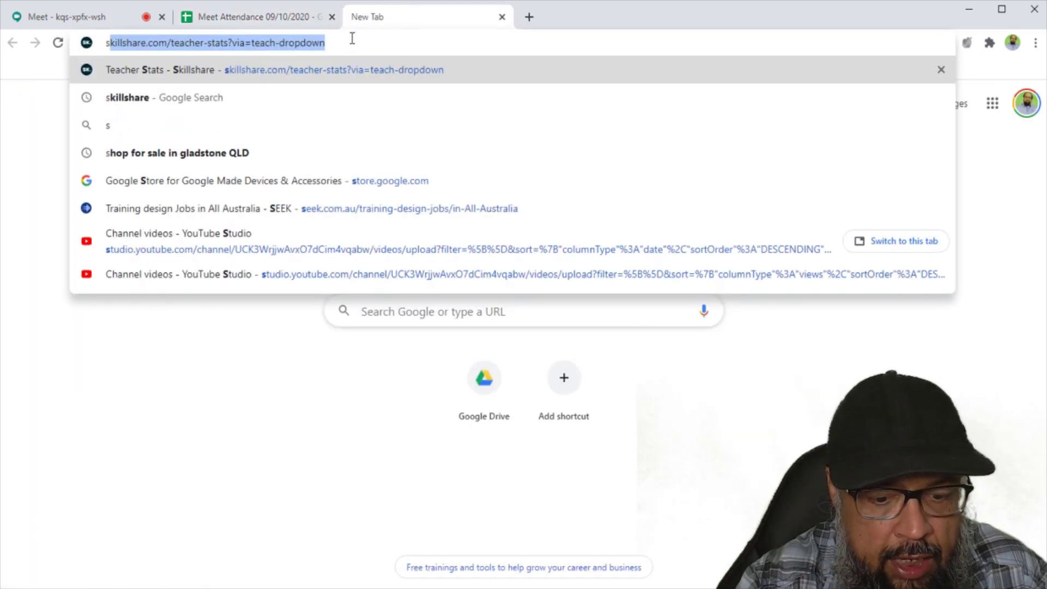
{"action": "type", "text": "heets."}
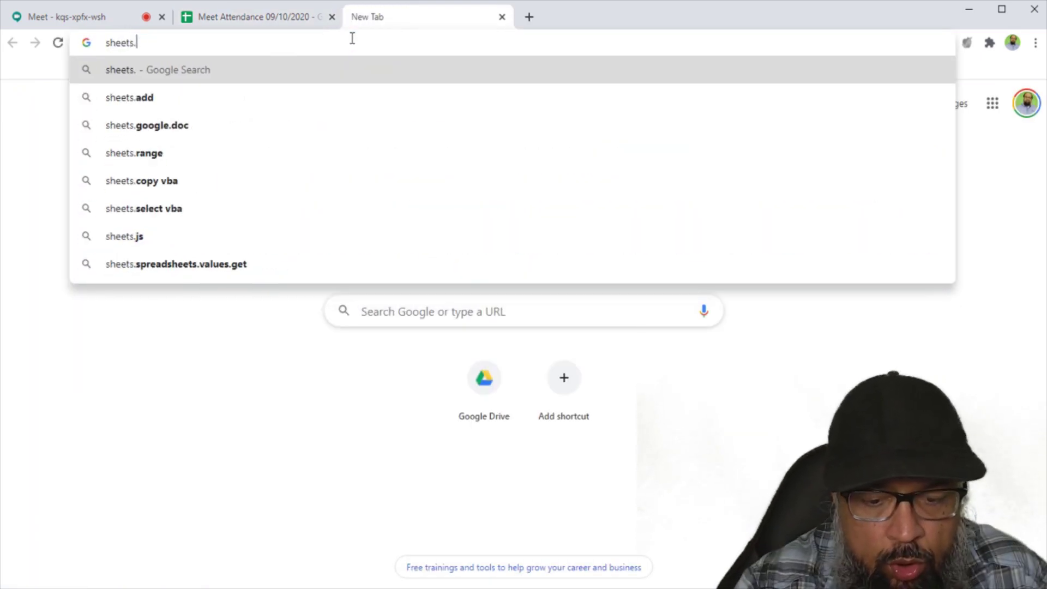
{"action": "type", "text": "google"}
{"action": "key", "text": "Return"}
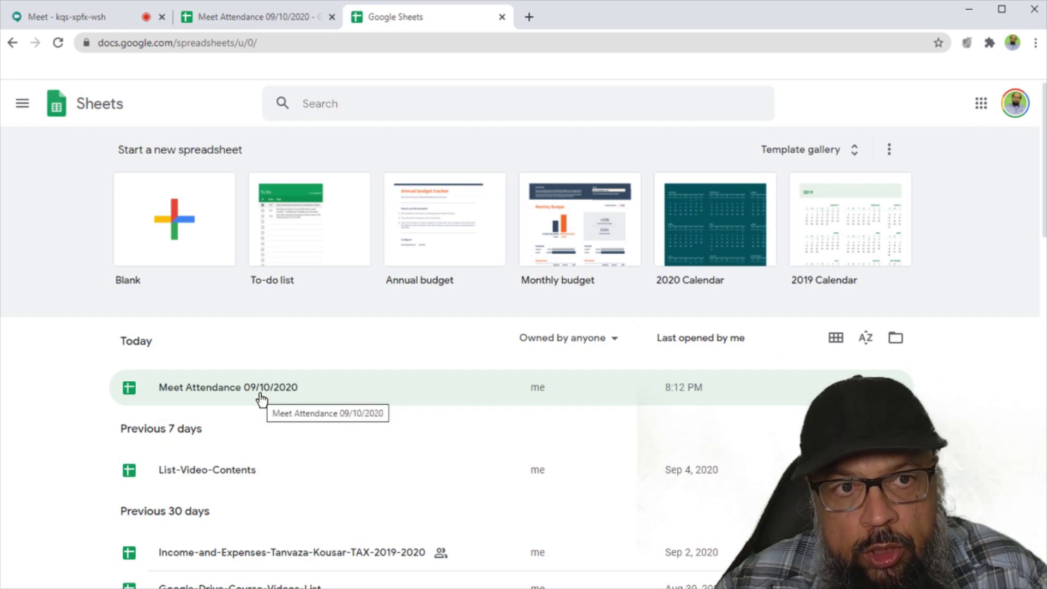
Rename the Meet Attendance 09/10/2020 spreadsheet to 'Math-Class'
{"action": "left_click", "coordinate": [230, 15]}
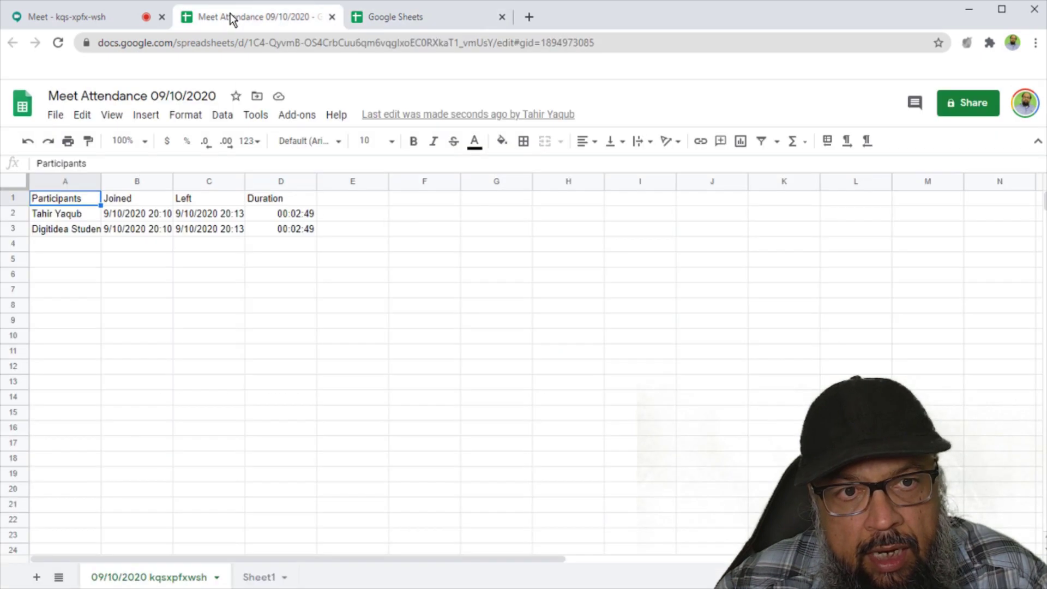
{"action": "left_click", "coordinate": [66, 97]}
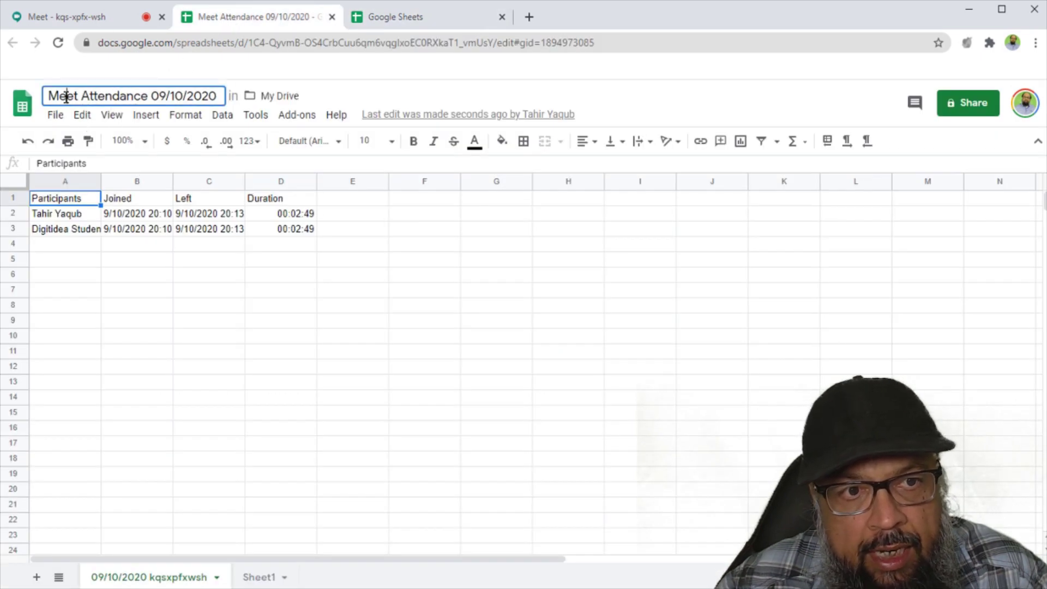
{"action": "key", "text": "Left"}
{"action": "key", "text": "Left"}
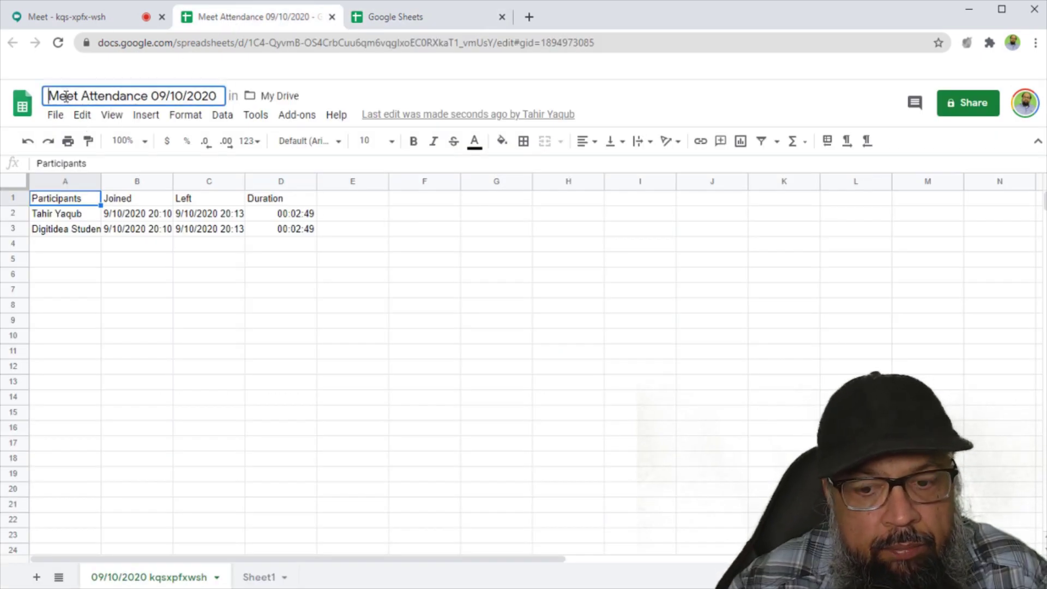
{"action": "key", "text": "ctrl+a"}
{"action": "type", "text": "Math-Cl"}
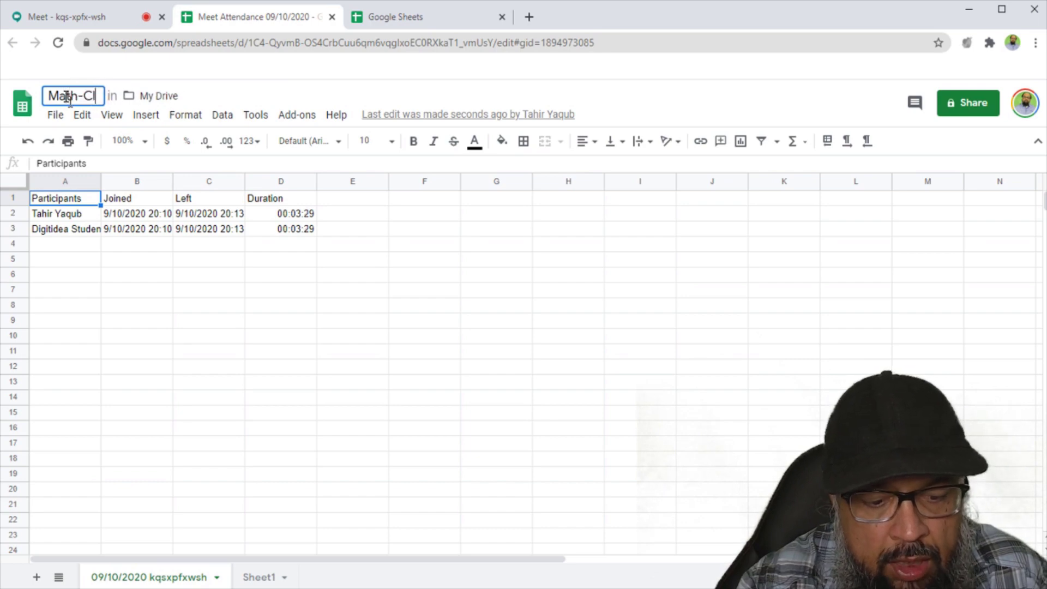
{"action": "type", "text": "ass"}
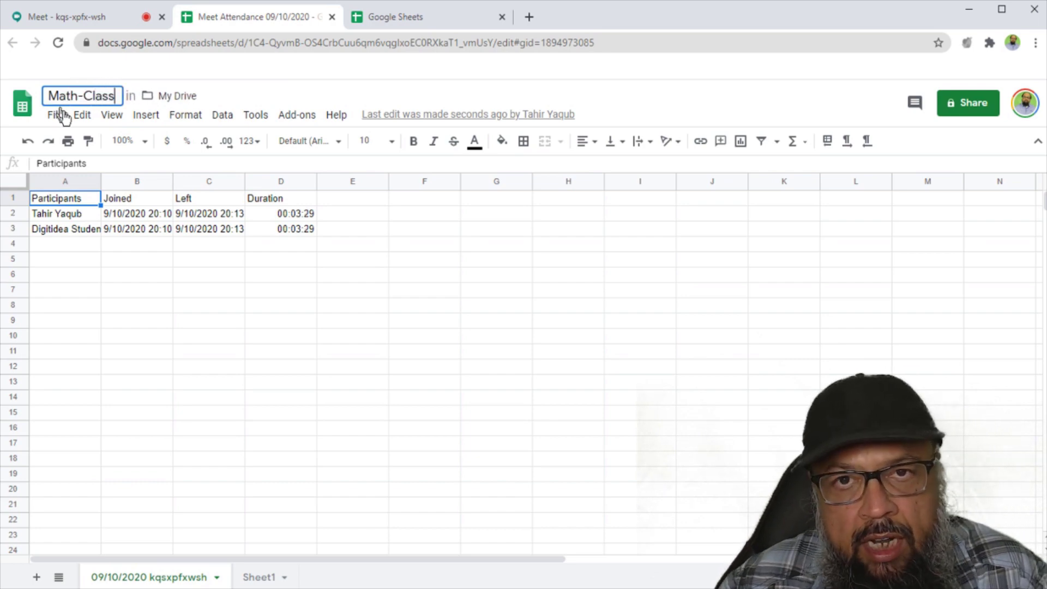
{"action": "key", "text": "ctrl+Tab"}
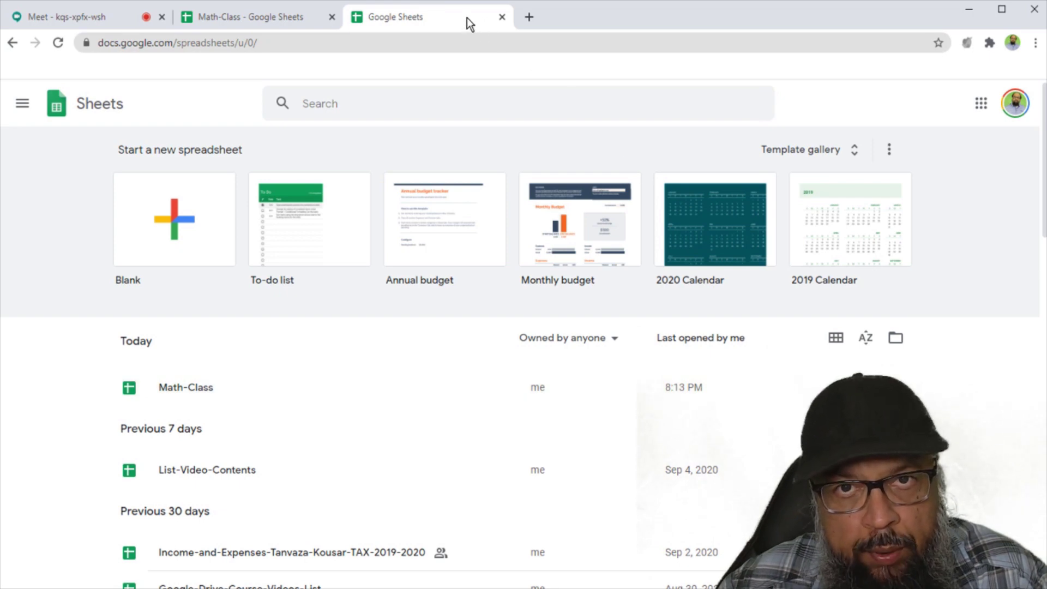
{"action": "left_click", "coordinate": [265, 16]}
Open the attendance sheet from Meet, close the duplicate and Sheets home tabs, return to Meet
{"action": "key", "text": "ctrl+shift+Tab"}
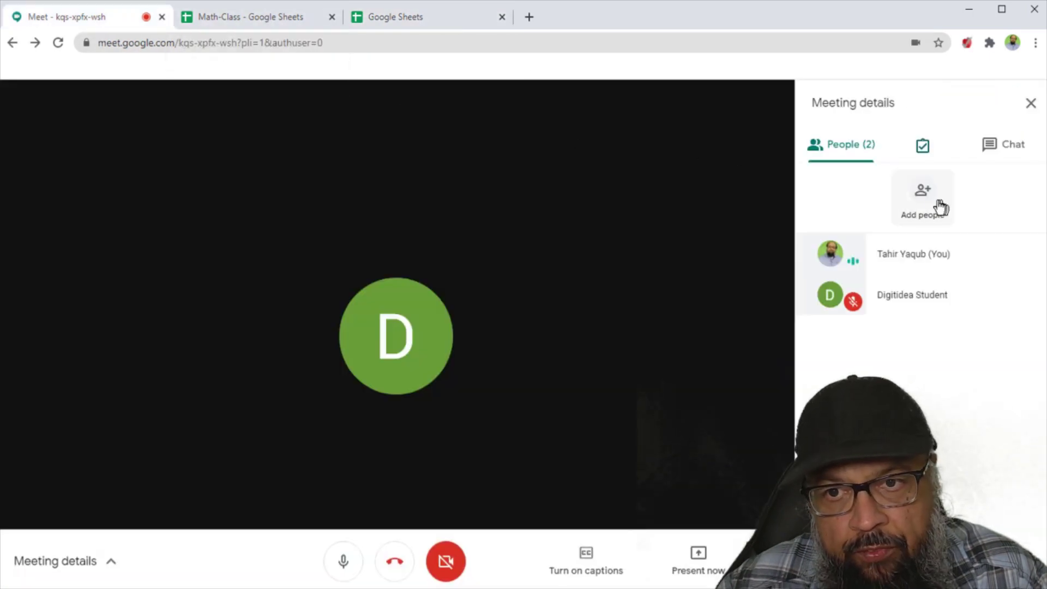
{"action": "left_click", "coordinate": [921, 148]}
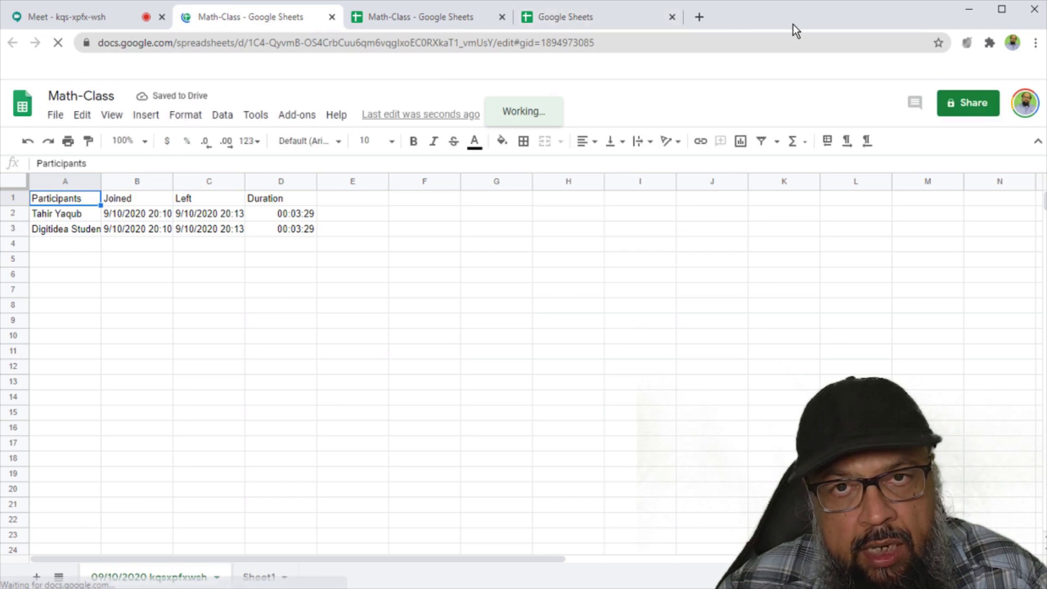
{"action": "left_click", "coordinate": [332, 16]}
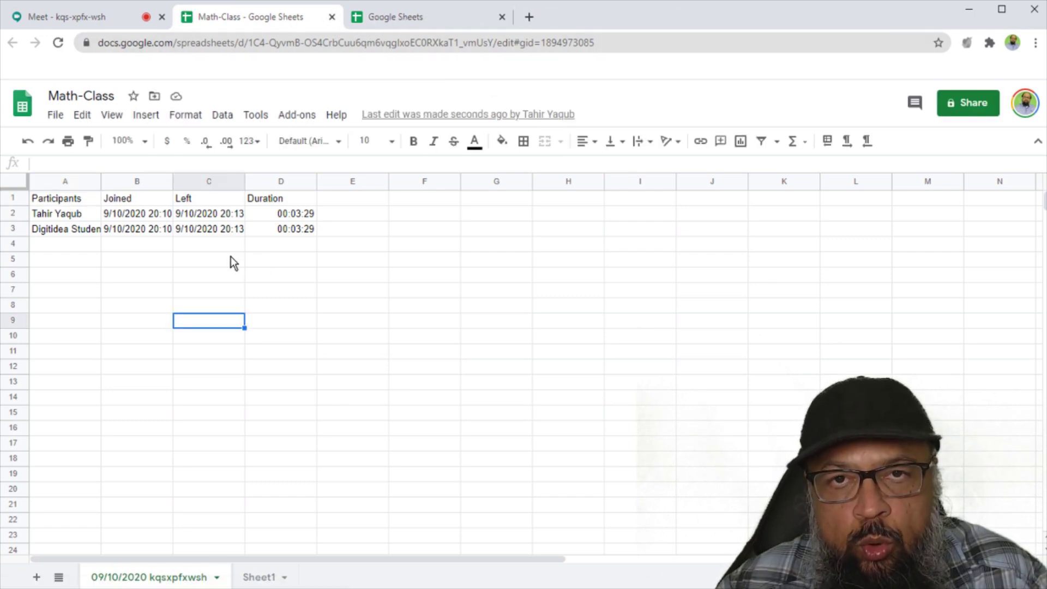
{"action": "left_click", "coordinate": [420, 22]}
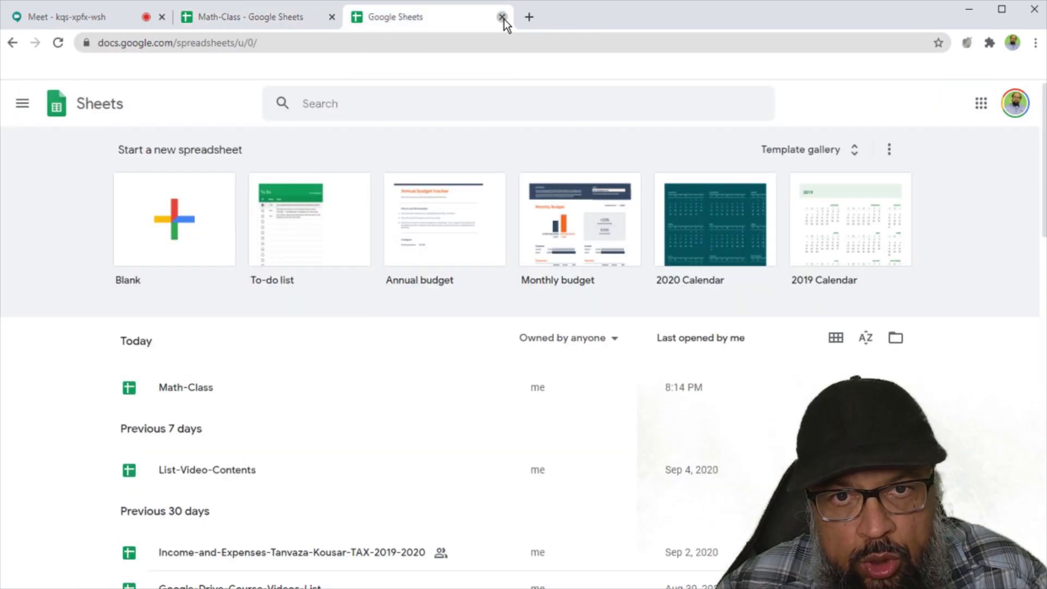
{"action": "left_click", "coordinate": [502, 17]}
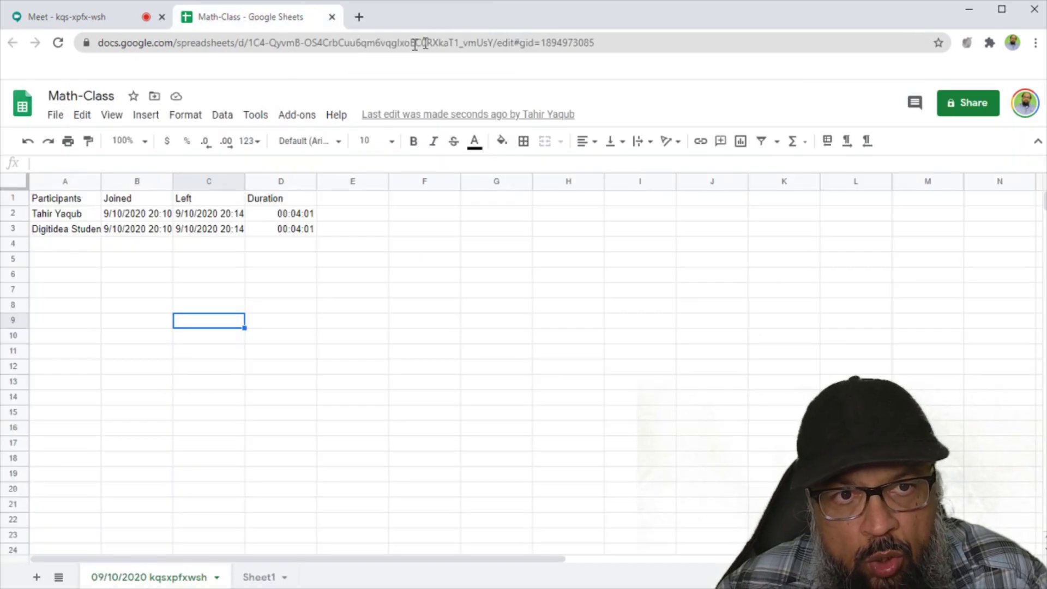
{"action": "left_click", "coordinate": [96, 25]}
Take an attendance snapshot of the two current participants with the extension's Snapshot icon
{"action": "mouse_move", "coordinate": [924, 155]}
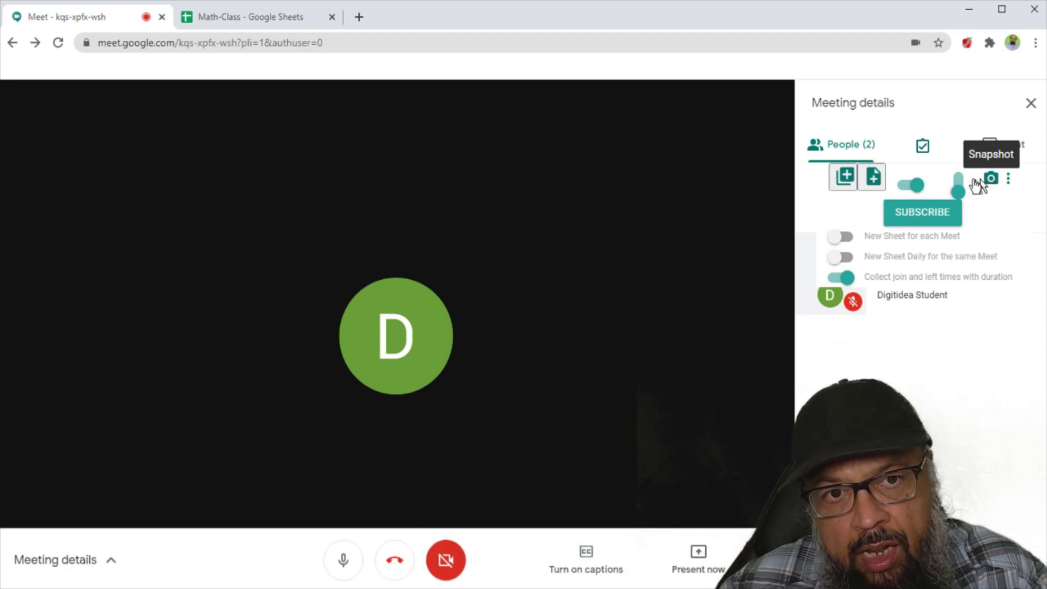
Widen Math-Class column F so the 9/10/2020 8:16:46 PM timestamp fits, then return to Meet
{"action": "left_click", "coordinate": [257, 17]}
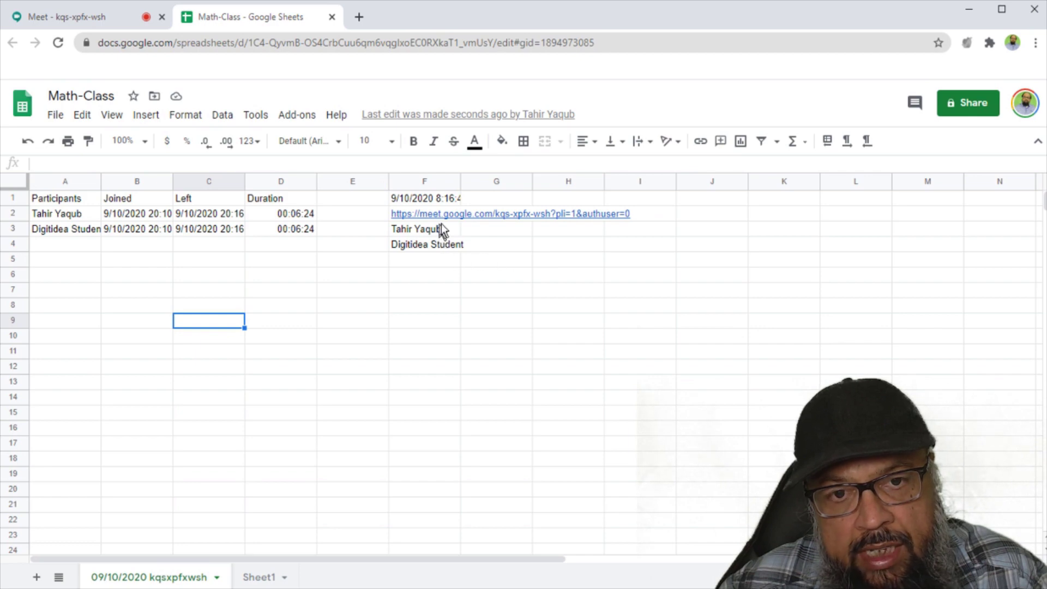
{"action": "mouse_move", "coordinate": [396, 217]}
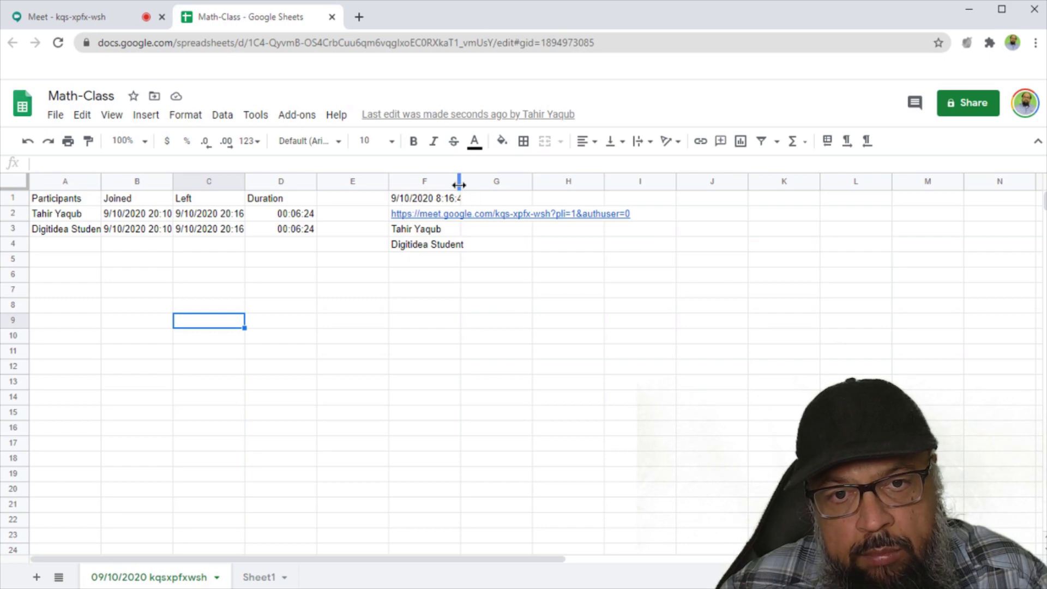
{"action": "left_click_drag", "start_coordinate": [461, 182], "coordinate": [559, 183]}
{"action": "left_click", "coordinate": [502, 319]}
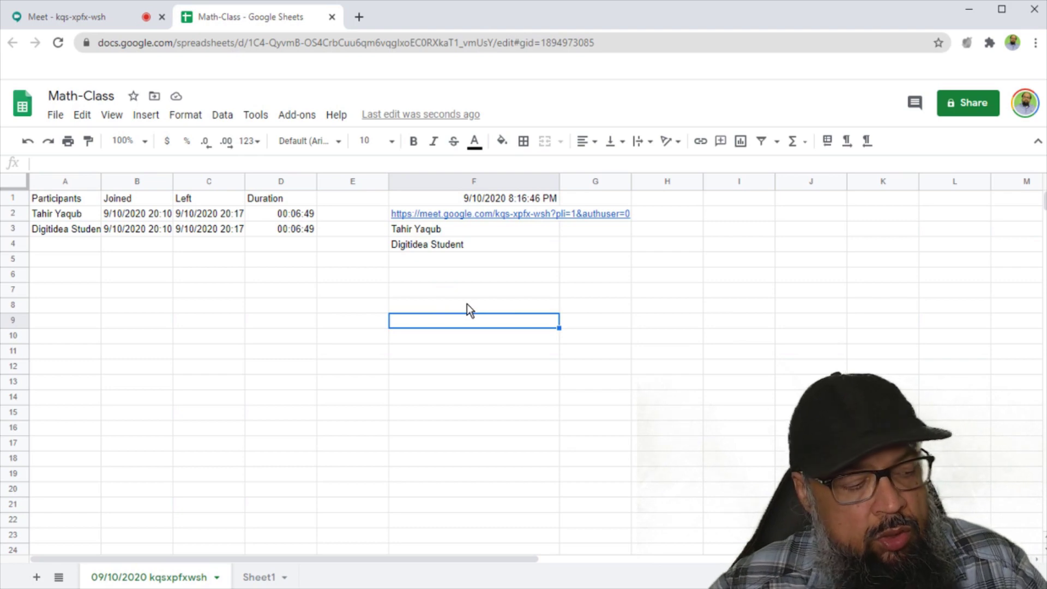
{"action": "key", "text": "ctrl+1"}
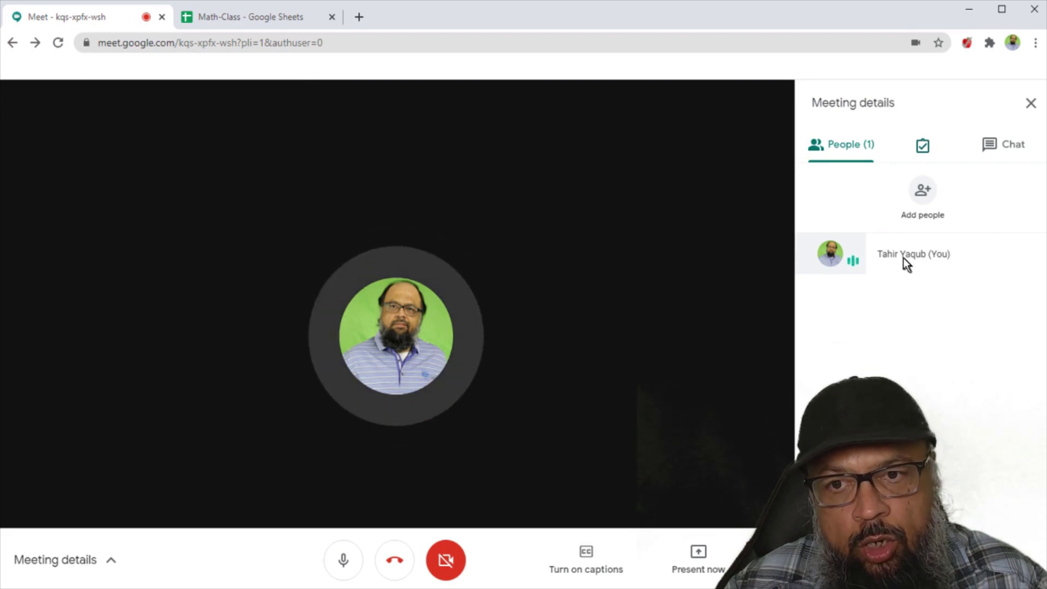
Take another attendance snapshot with the extension, recording only the host at 8:18:01 PM
{"action": "left_click", "coordinate": [851, 154]}
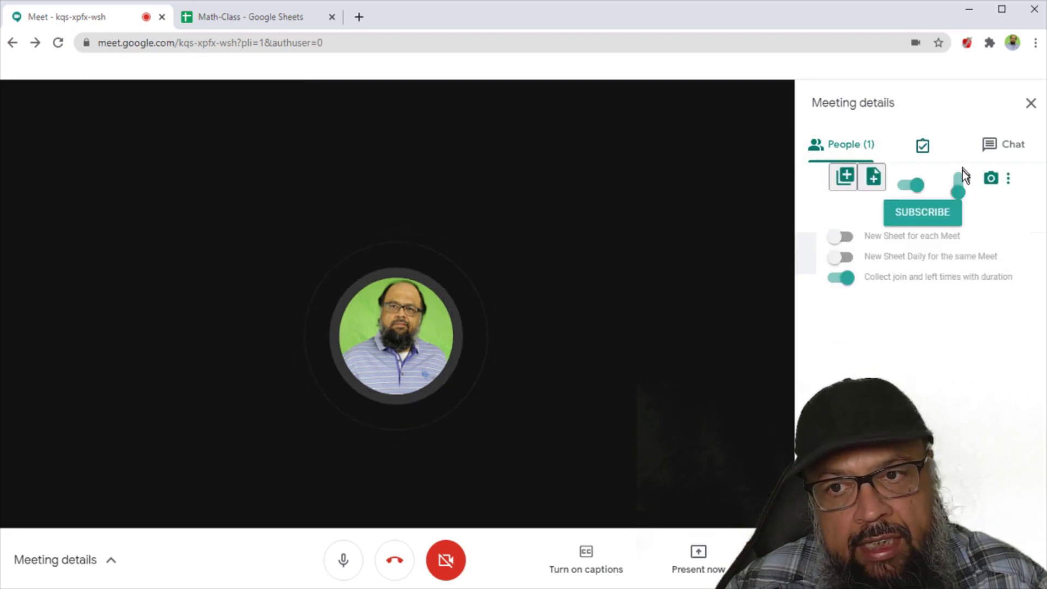
{"action": "left_click", "coordinate": [990, 180]}
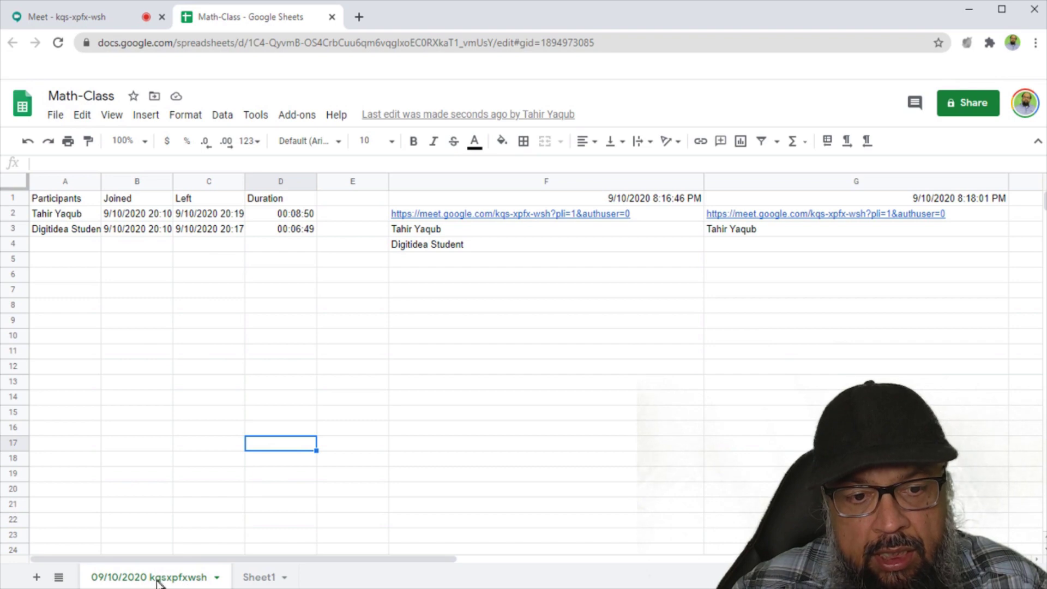
Rename the Math-Class attendance tab to 10-09-2020 and go back to the Meet call
{"action": "left_click", "coordinate": [216, 579]}
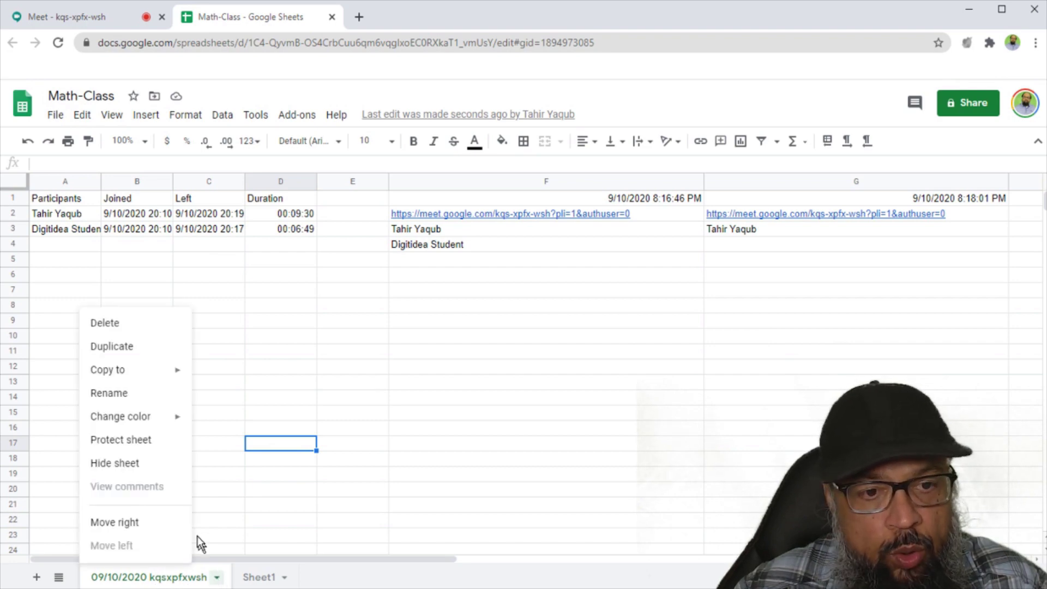
{"action": "left_click", "coordinate": [111, 395]}
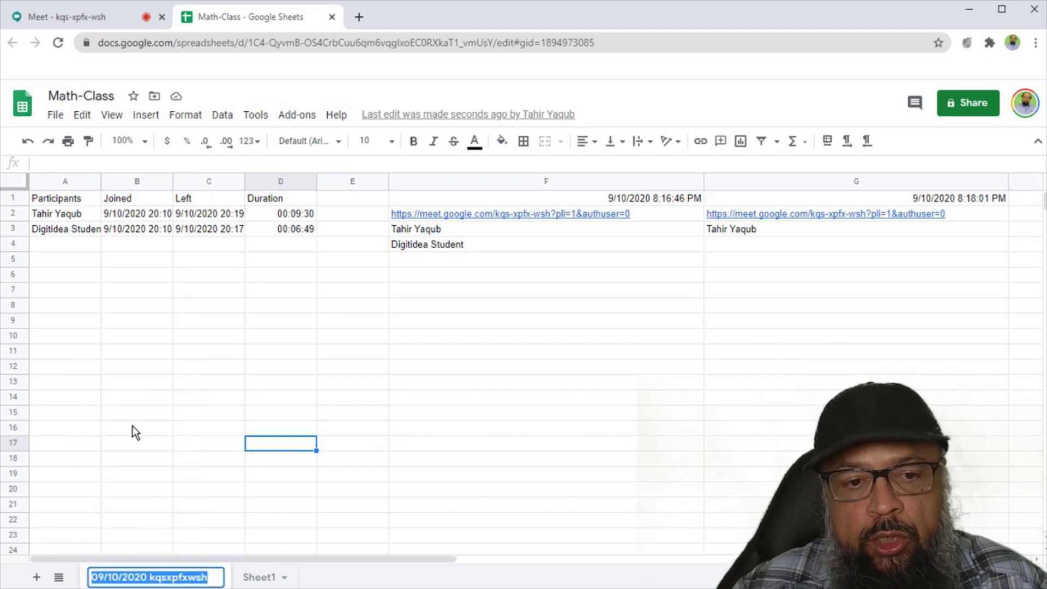
{"action": "key", "text": "BackSpace"}
{"action": "type", "text": "10-09-2020"}
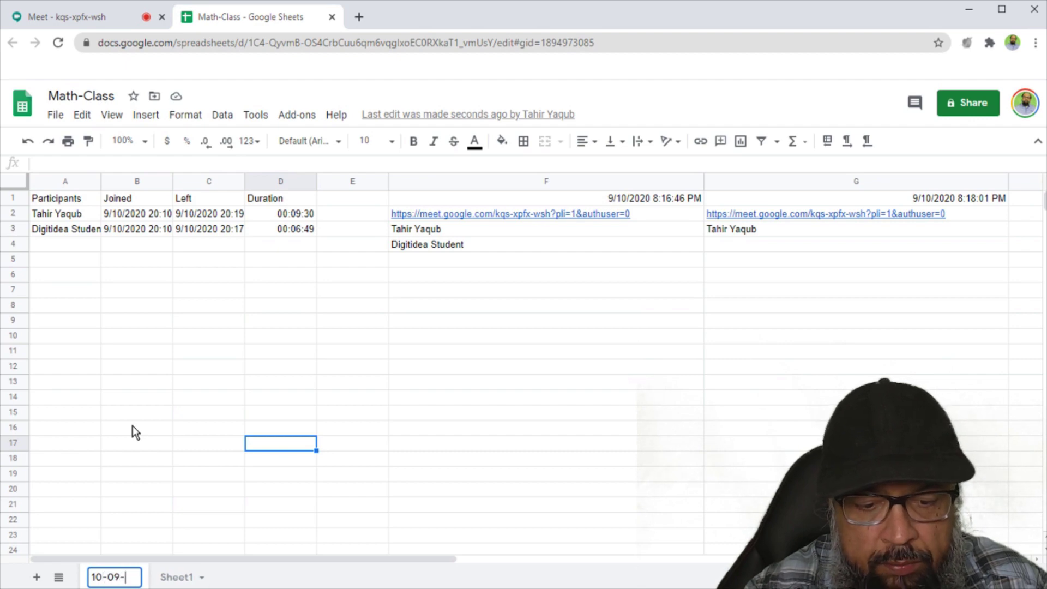
{"action": "left_click", "coordinate": [290, 476]}
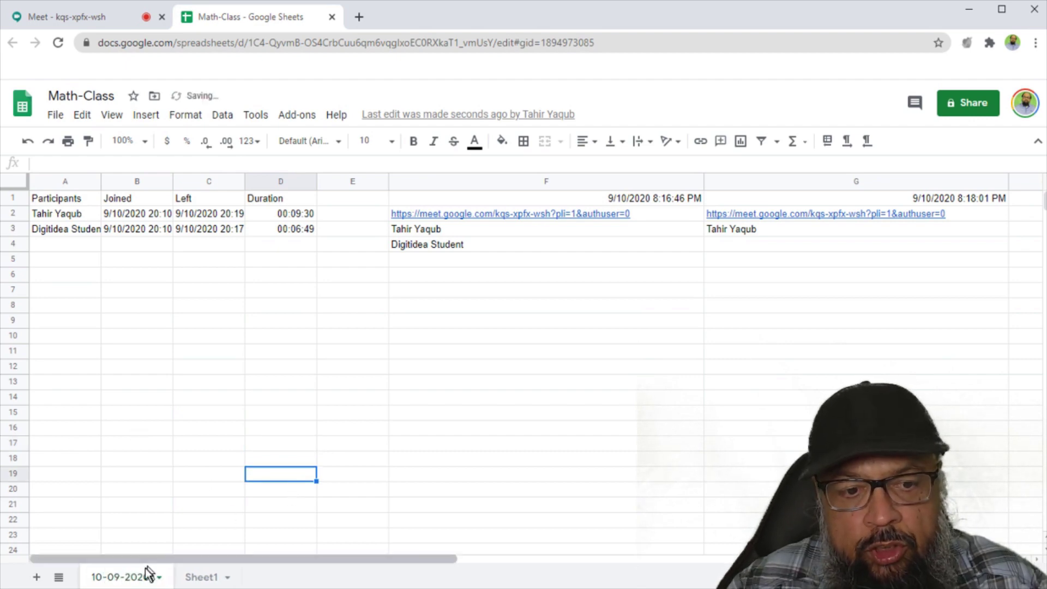
{"action": "key", "text": "ctrl+Tab"}
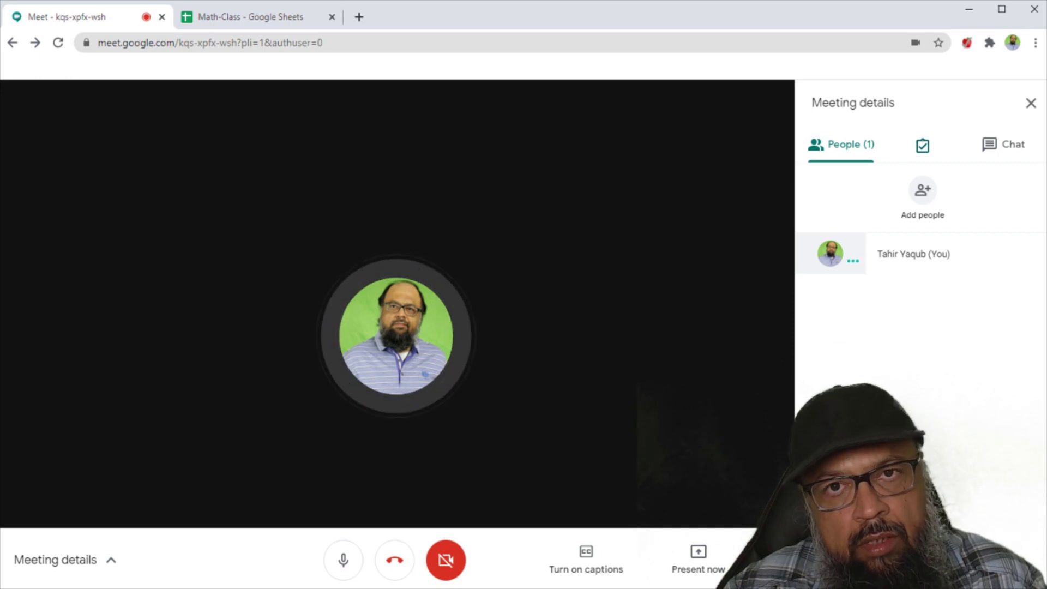
Use the attendance extension's Add Sheet button to create the 8:21:34 PM tab
{"action": "mouse_move", "coordinate": [926, 154]}
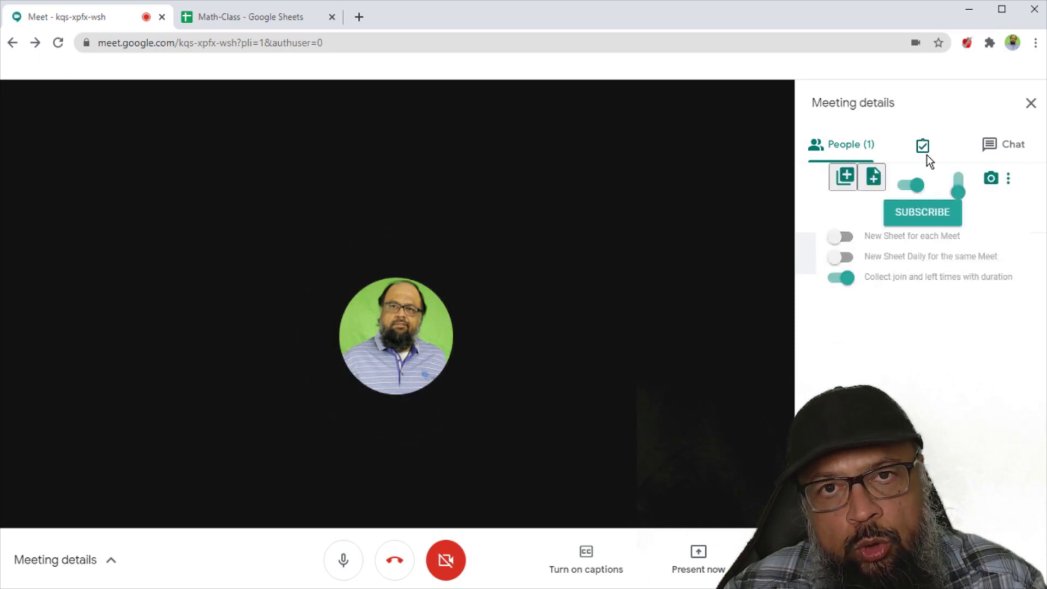
{"action": "left_click", "coordinate": [845, 177]}
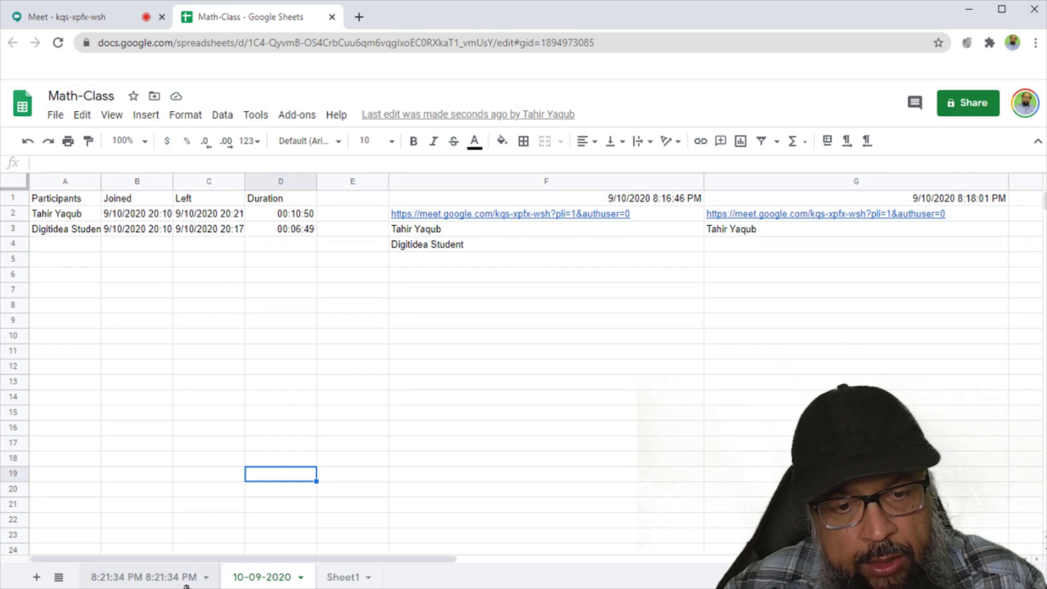
Open the new 8:21:34 PM 8:21:34 PM sheet tab in Math-Class
{"action": "left_click", "coordinate": [141, 581]}
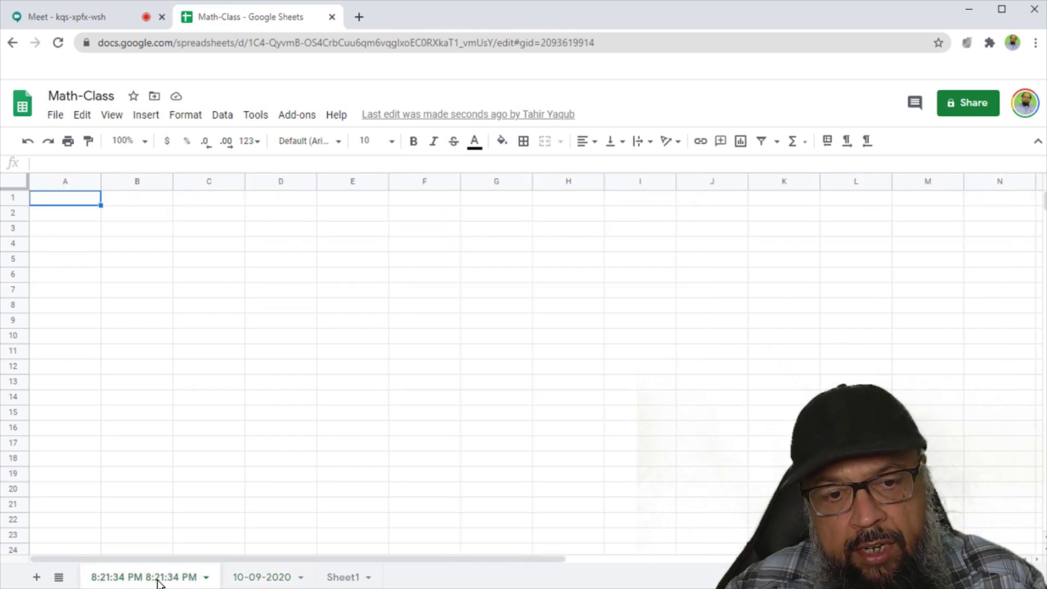